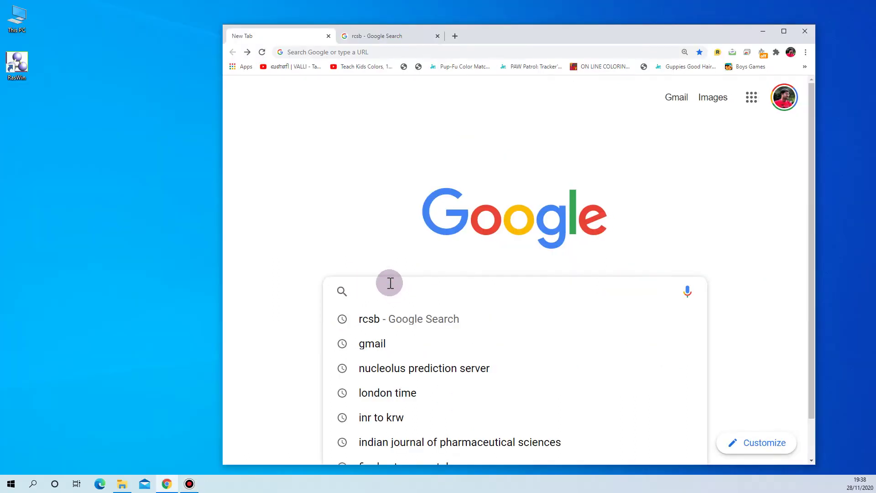
Step: Rerun the earlier Google search for 'rcsb' and open the RCSB PDB homepage result
{"action": "left_click", "coordinate": [377, 322]}
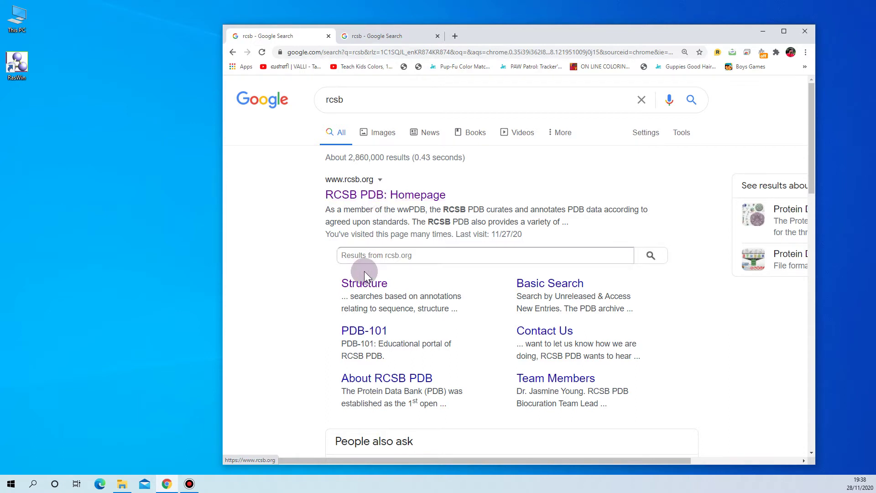
{"action": "left_click", "coordinate": [369, 197]}
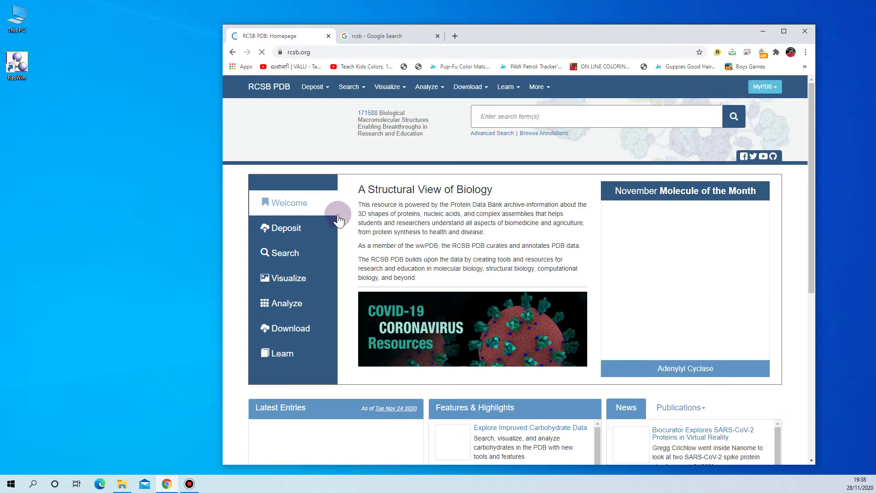
Step: Search the RCSB PDB archive for 'myoglobin' using the Myoglobin suggestion
{"action": "left_click", "coordinate": [541, 121]}
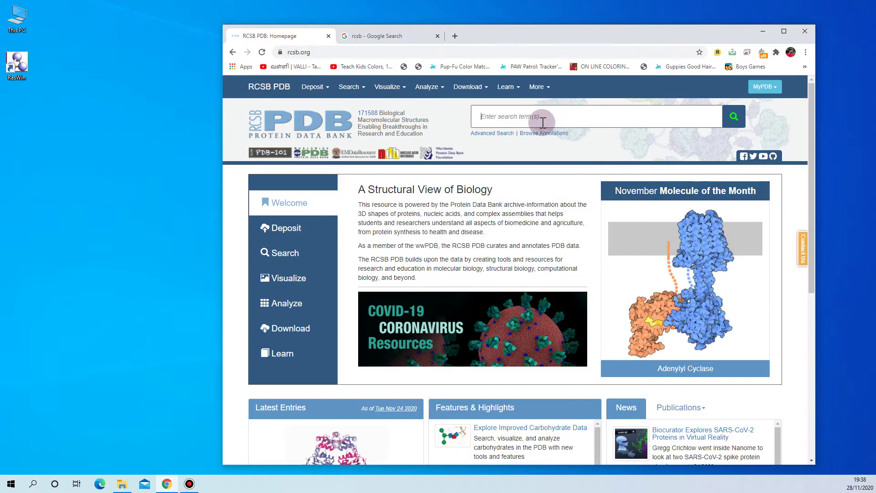
{"action": "type", "text": "myoglobin"}
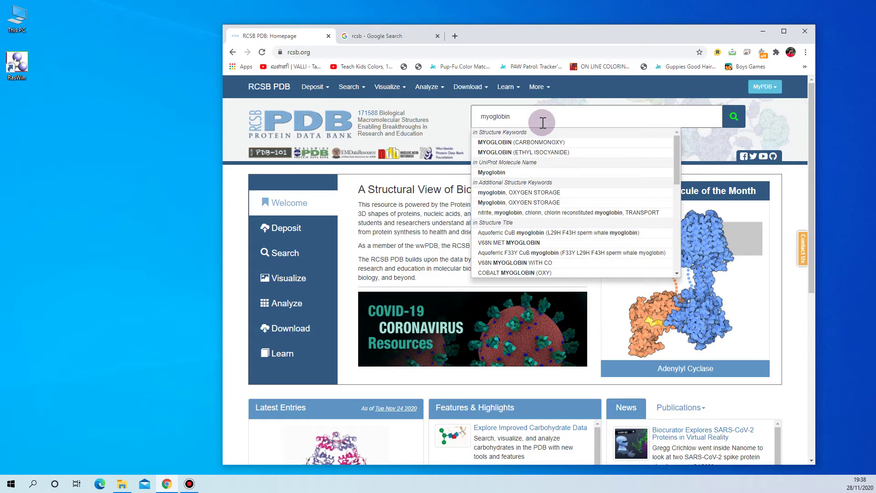
{"action": "left_click", "coordinate": [497, 173]}
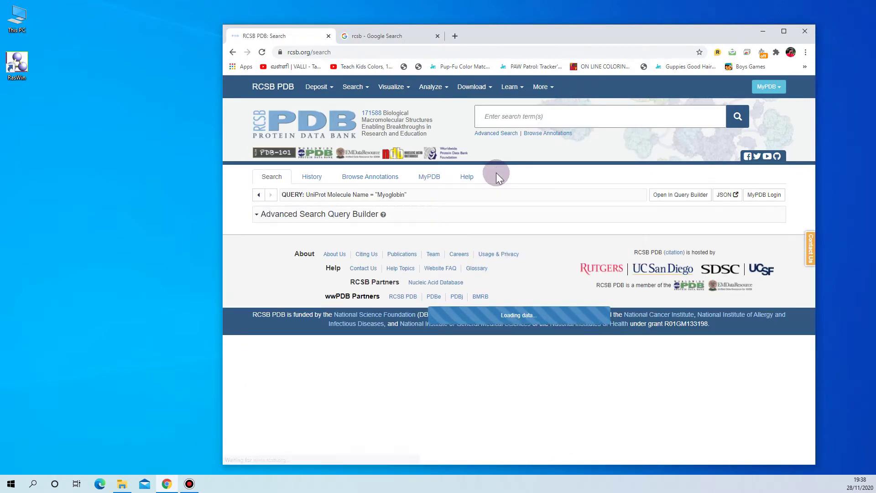
Step: Open the 3NML structure page from the myoglobin results
{"action": "scroll", "coordinate": [504, 315], "scroll_direction": "down", "scroll_amount": 7}
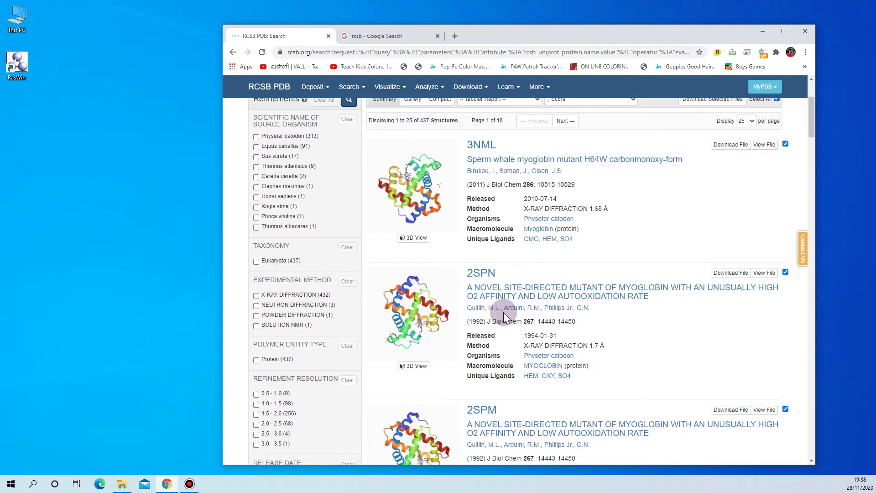
{"action": "scroll", "coordinate": [504, 315], "scroll_direction": "down", "scroll_amount": 7}
{"action": "scroll", "coordinate": [504, 315], "scroll_direction": "up", "scroll_amount": 15}
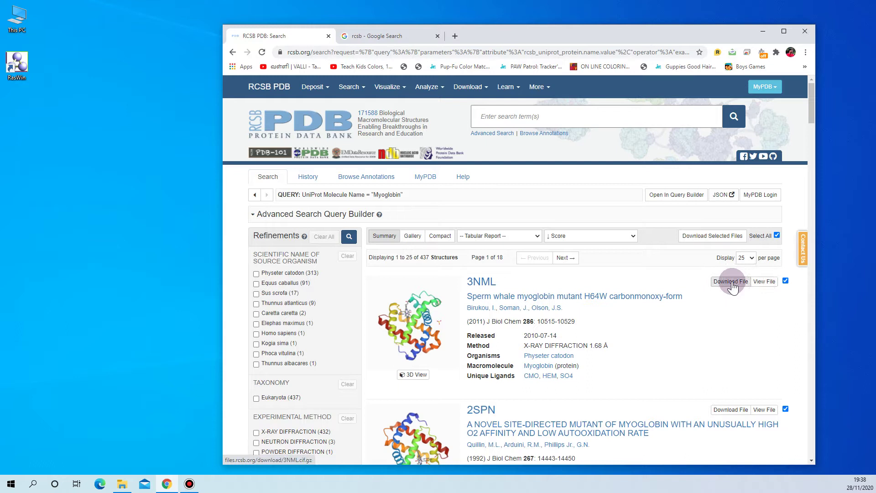
{"action": "left_click", "coordinate": [424, 321]}
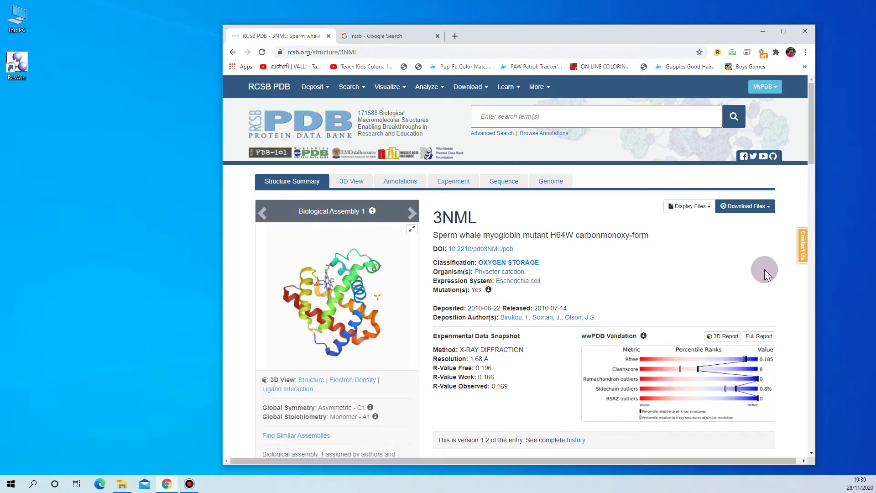
Step: Download the 3NML entry in PDB Format as 3nml.pdb and show all browser downloads
{"action": "scroll", "coordinate": [765, 269], "scroll_direction": "down", "scroll_amount": 6}
{"action": "scroll", "coordinate": [502, 223], "scroll_direction": "down", "scroll_amount": 5}
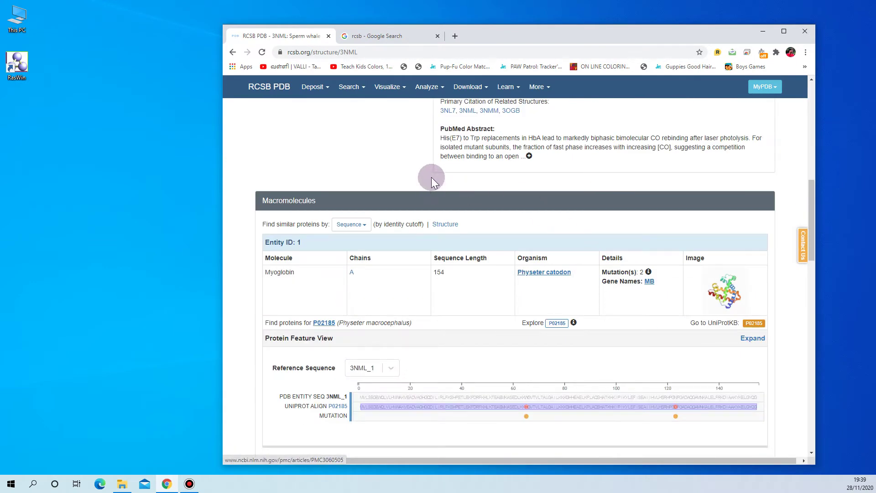
{"action": "scroll", "coordinate": [565, 333], "scroll_direction": "down", "scroll_amount": 10}
{"action": "scroll", "coordinate": [566, 336], "scroll_direction": "down", "scroll_amount": 1}
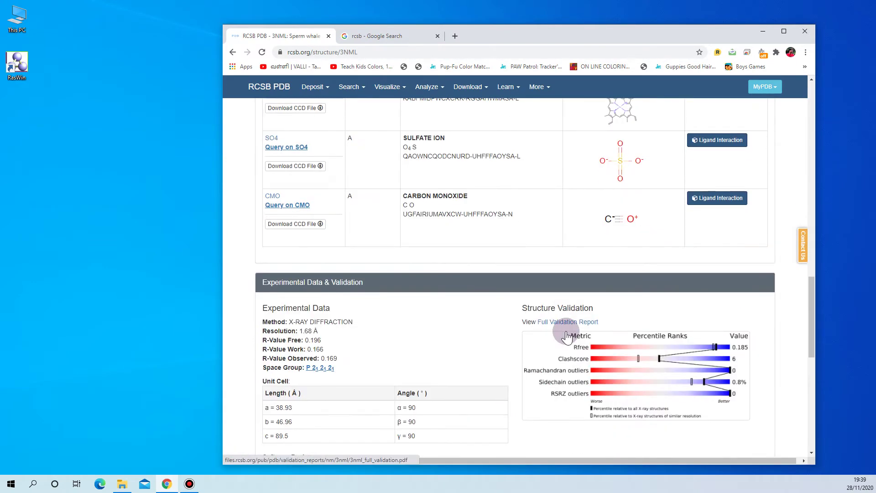
{"action": "scroll", "coordinate": [566, 336], "scroll_direction": "up", "scroll_amount": 15}
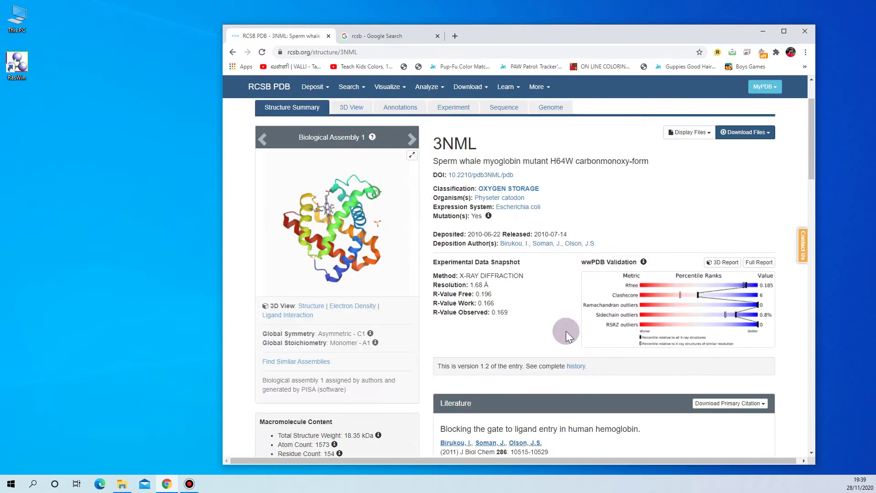
{"action": "scroll", "coordinate": [566, 330], "scroll_direction": "up", "scroll_amount": 2}
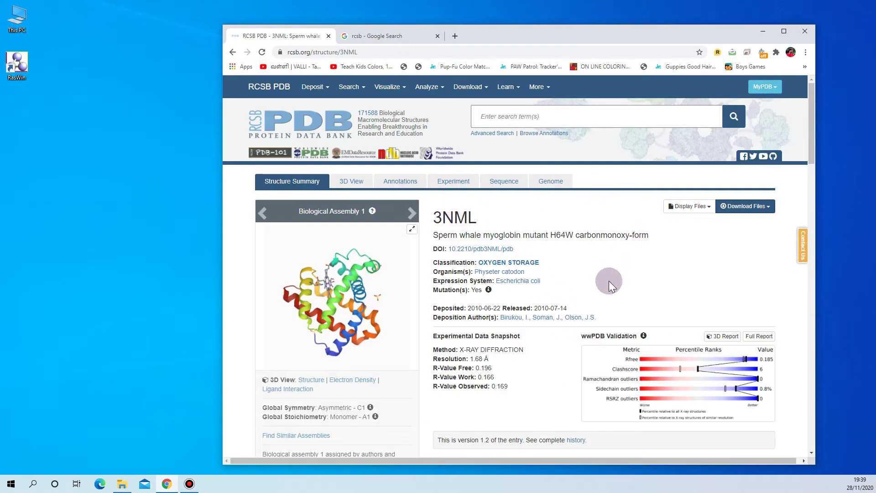
{"action": "scroll", "coordinate": [530, 303], "scroll_direction": "down", "scroll_amount": 11}
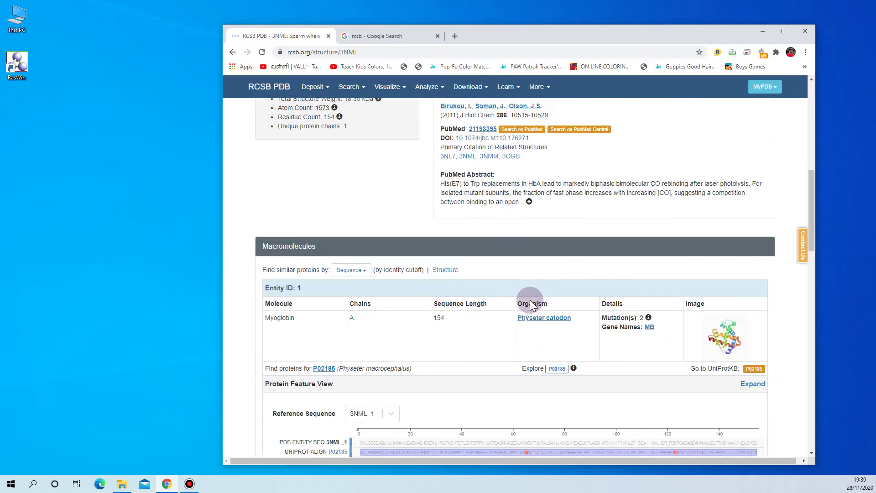
{"action": "scroll", "coordinate": [530, 299], "scroll_direction": "up", "scroll_amount": 11}
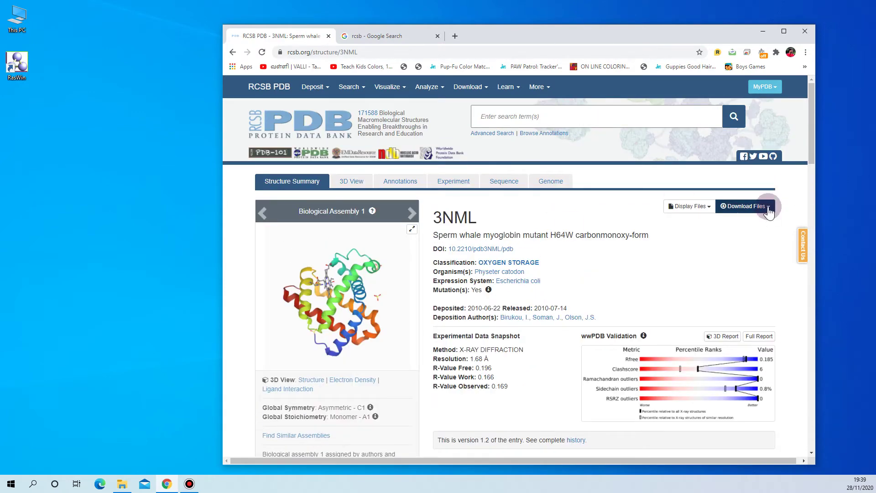
{"action": "left_click", "coordinate": [768, 207]}
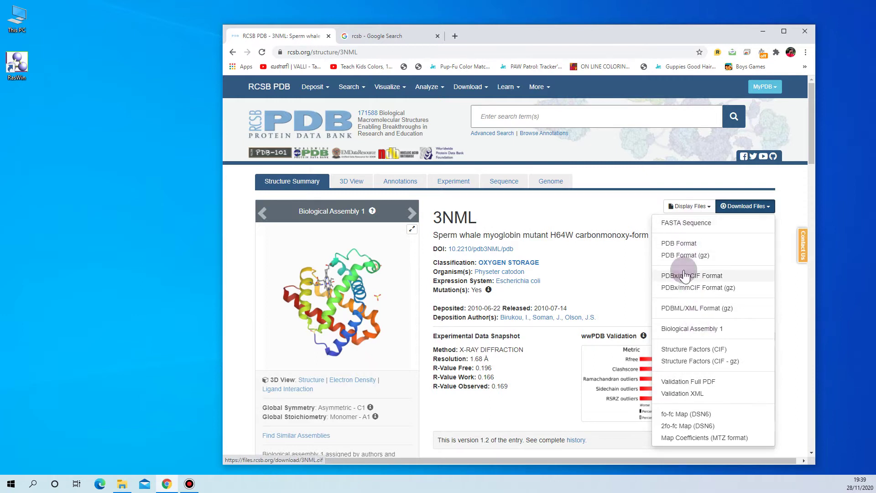
{"action": "left_click", "coordinate": [682, 244]}
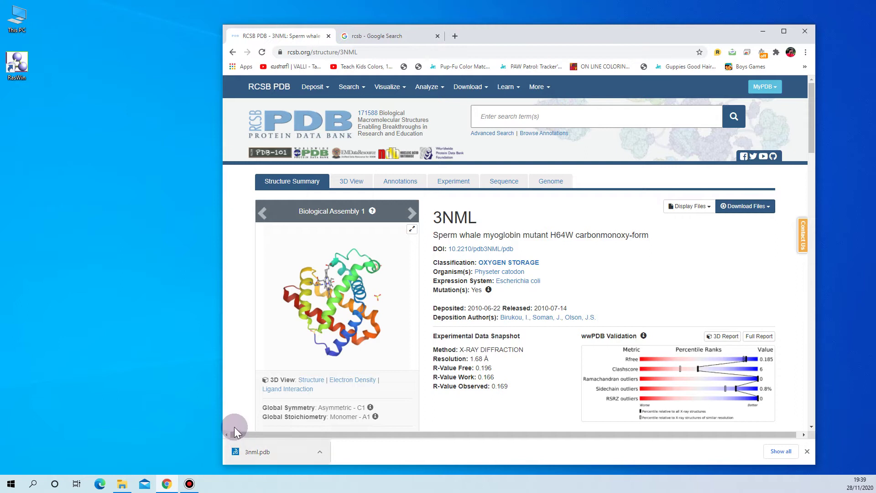
{"action": "left_click", "coordinate": [781, 450]}
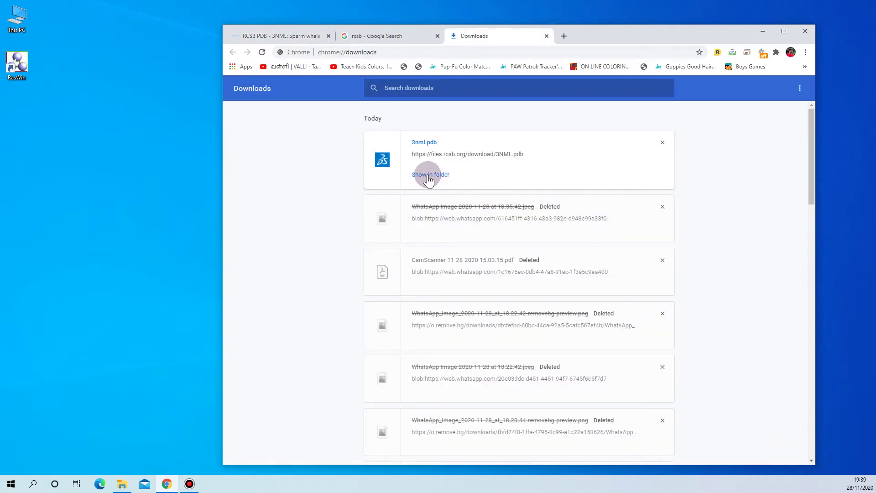
Step: Check the 372 KB 3nml file in the Downloads folder, then close File Explorer
{"action": "left_click", "coordinate": [428, 175]}
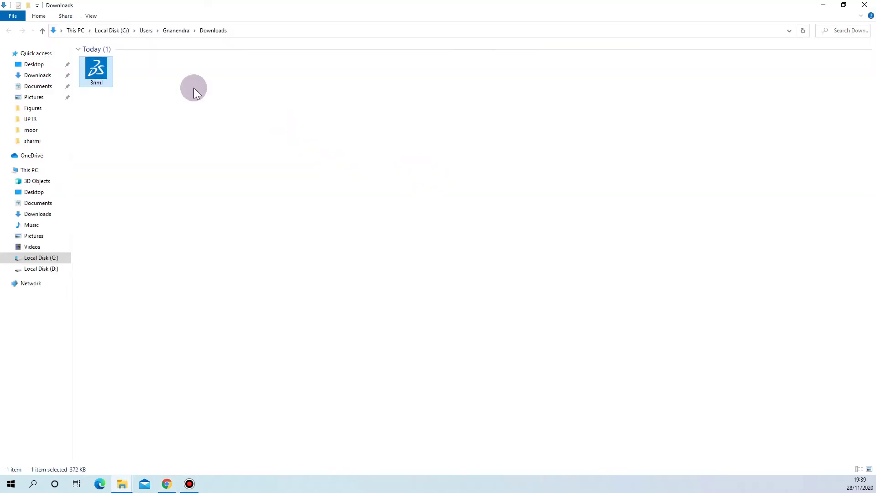
{"action": "right_click", "coordinate": [94, 74]}
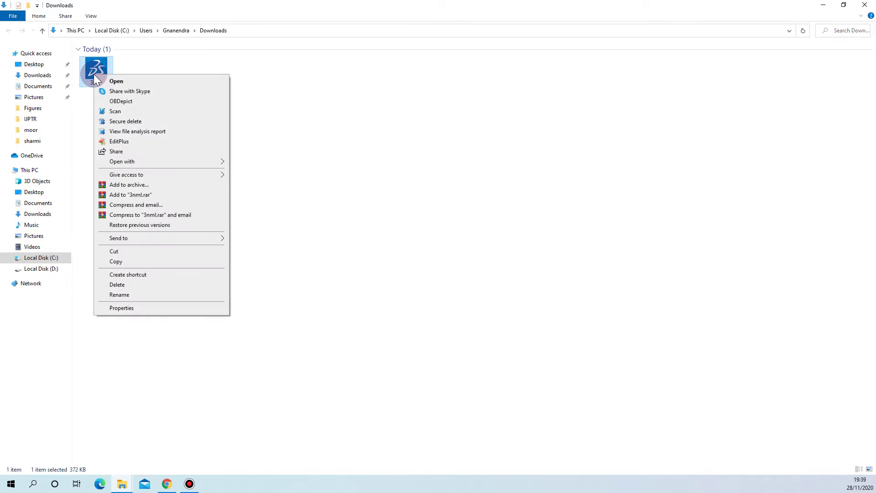
{"action": "left_click", "coordinate": [122, 84]}
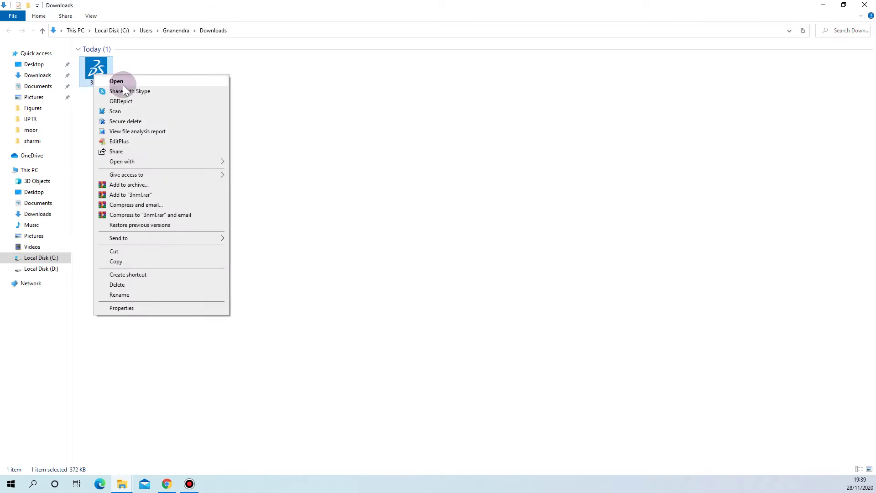
{"action": "left_click", "coordinate": [464, 172]}
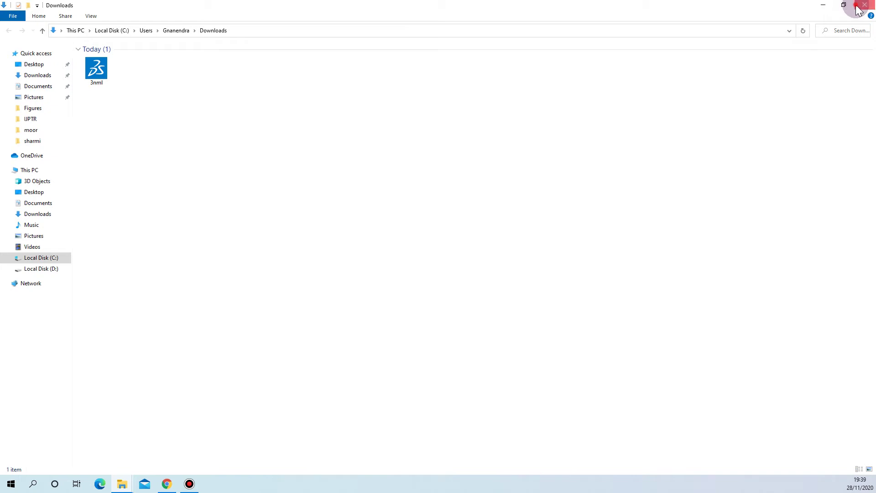
{"action": "left_click", "coordinate": [857, 9]}
{"action": "left_click", "coordinate": [16, 64]}
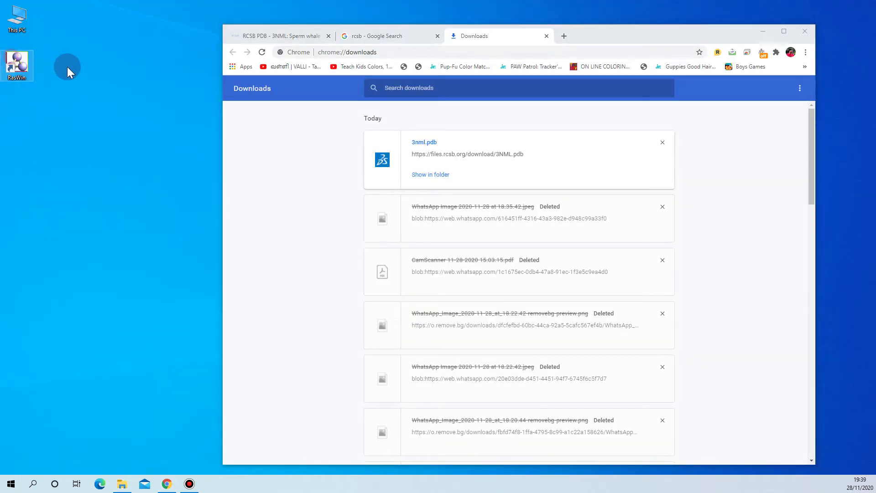
Step: Launch RasWin and load 3nml from Downloads, then spin the wireframe model
{"action": "double_click", "coordinate": [17, 64]}
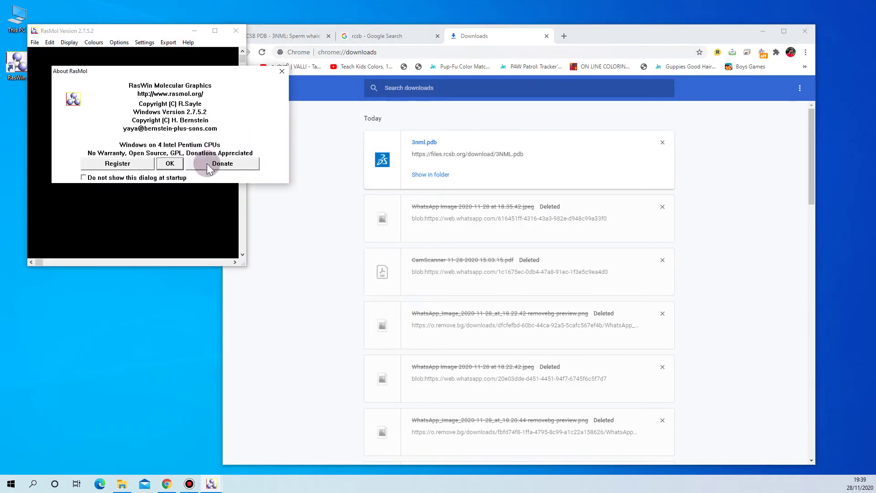
{"action": "left_click", "coordinate": [170, 164]}
{"action": "left_click", "coordinate": [35, 42]}
{"action": "left_click", "coordinate": [51, 54]}
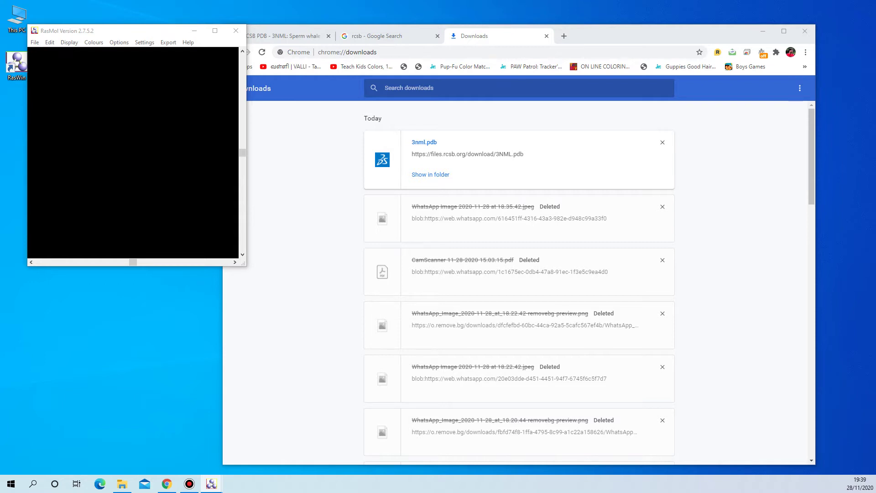
{"action": "left_click", "coordinate": [240, 226]}
{"action": "left_click", "coordinate": [359, 334]}
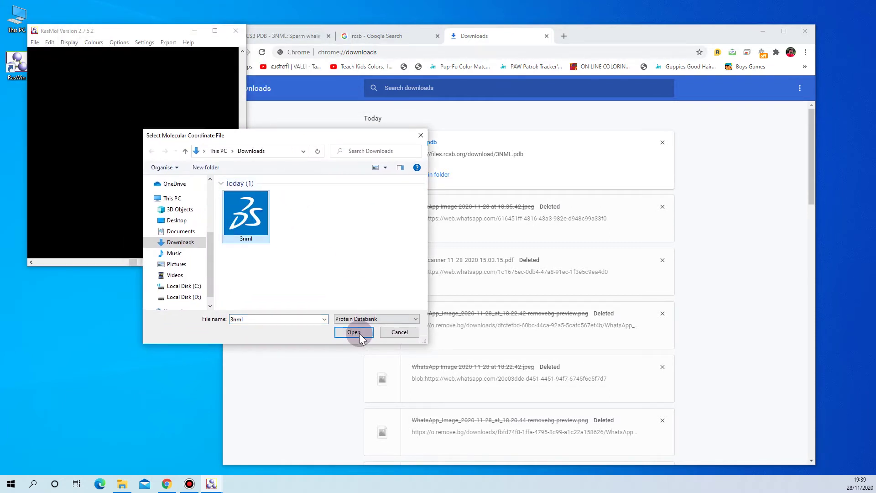
{"action": "left_click_drag", "start_coordinate": [164, 133], "coordinate": [183, 202]}
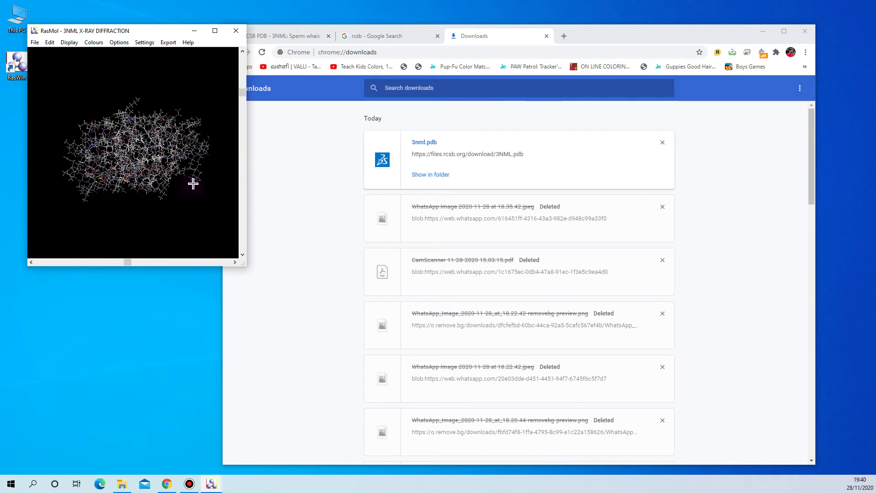
Step: Move the RasMol window to the screen centre and enlarge it
{"action": "left_click_drag", "start_coordinate": [163, 31], "coordinate": [355, 57]}
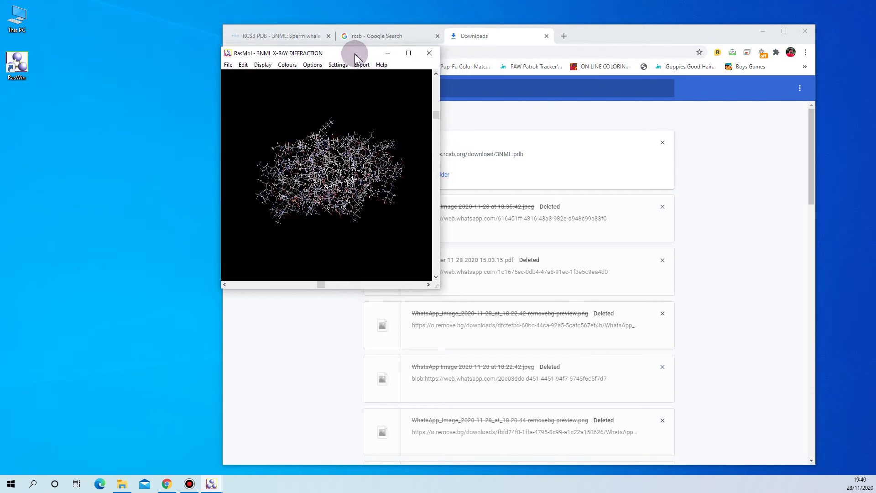
{"action": "left_click_drag", "start_coordinate": [435, 288], "coordinate": [630, 458]}
{"action": "mouse_move", "coordinate": [548, 368]}
{"action": "right_mouse_down"}
{"action": "mouse_move", "coordinate": [534, 280]}
{"action": "mouse_move", "coordinate": [547, 368]}
{"action": "right_mouse_up"}
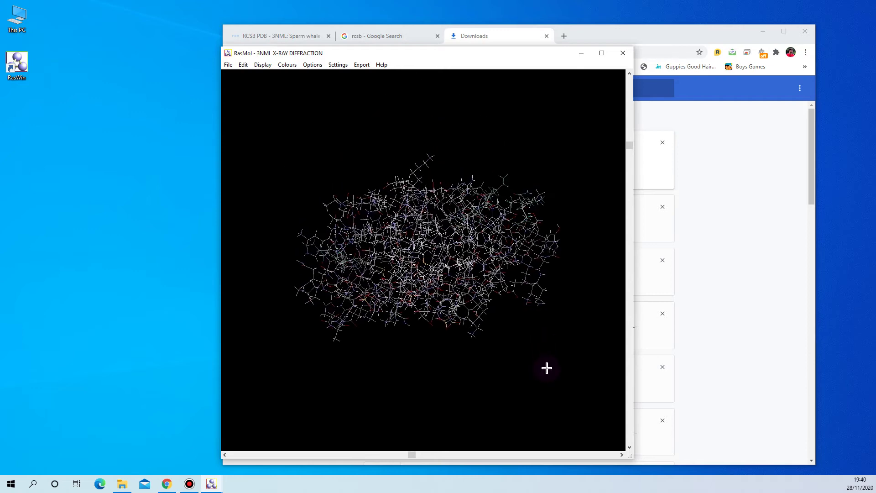
{"action": "left_click_drag", "start_coordinate": [546, 368], "coordinate": [437, 248]}
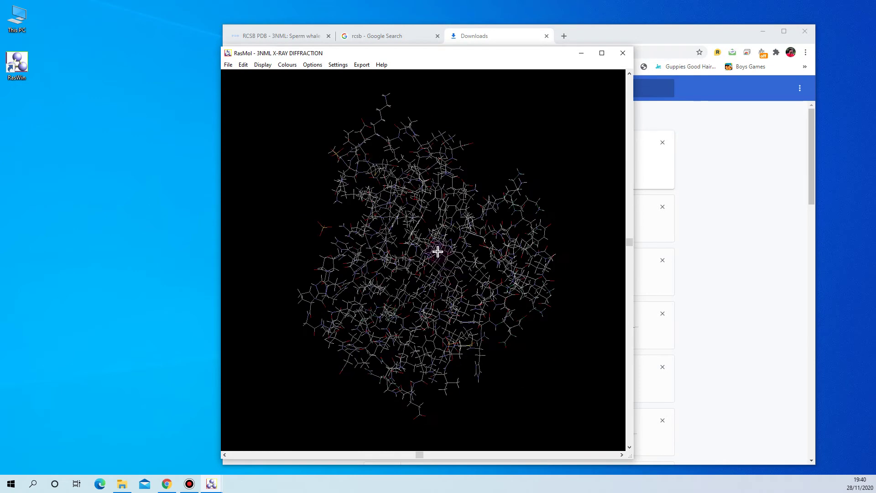
Step: Switch the display to Cartoons and rotate the white helices to a wider view
{"action": "left_click", "coordinate": [263, 66]}
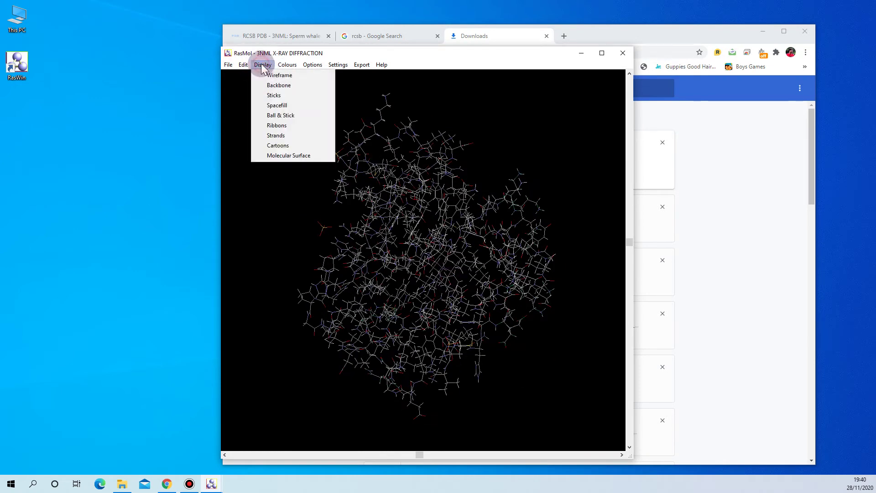
{"action": "left_click", "coordinate": [278, 146]}
{"action": "left_click_drag", "start_coordinate": [393, 248], "coordinate": [437, 179]}
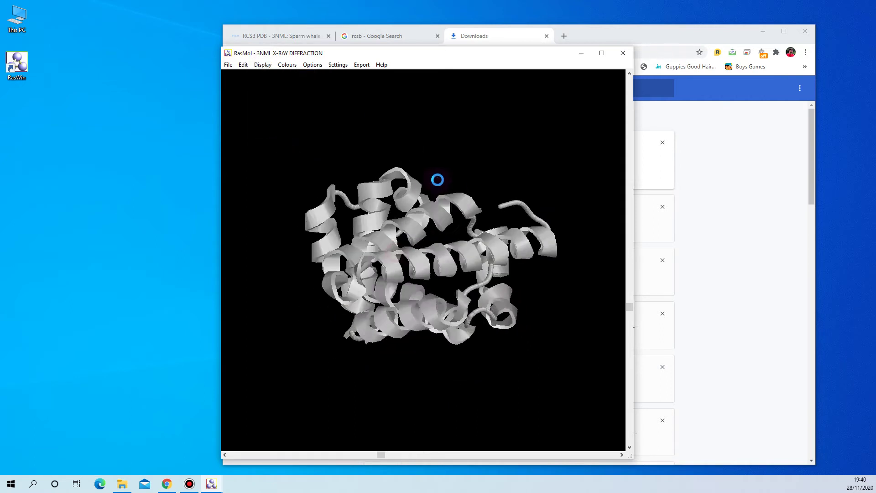
{"action": "left_click_drag", "start_coordinate": [368, 287], "coordinate": [399, 285]}
{"action": "left_click_drag", "start_coordinate": [393, 150], "coordinate": [437, 225]}
{"action": "left_click_drag", "start_coordinate": [412, 270], "coordinate": [392, 150]}
{"action": "left_click_drag", "start_coordinate": [363, 182], "coordinate": [438, 242]}
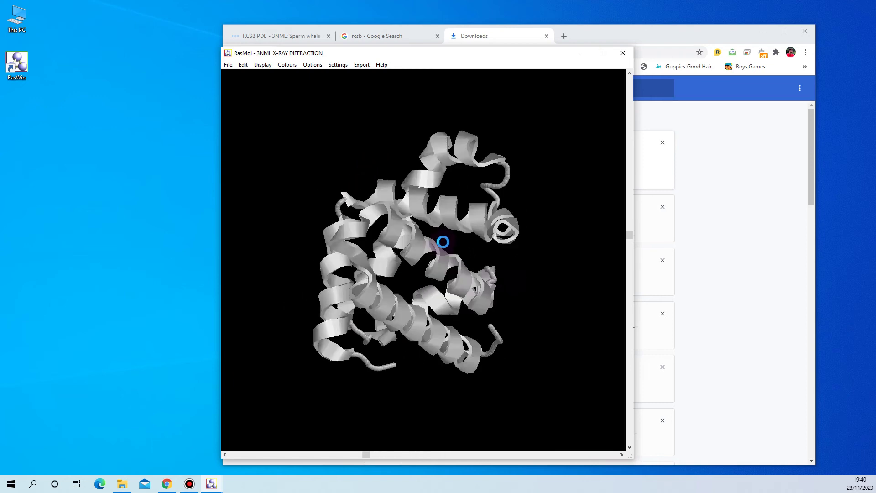
{"action": "left_click_drag", "start_coordinate": [384, 236], "coordinate": [478, 214]}
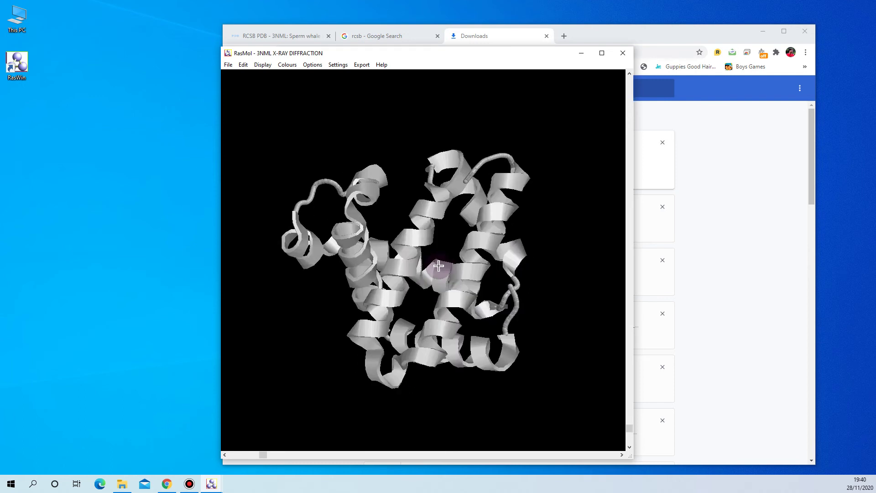
{"action": "left_click", "coordinate": [262, 66]}
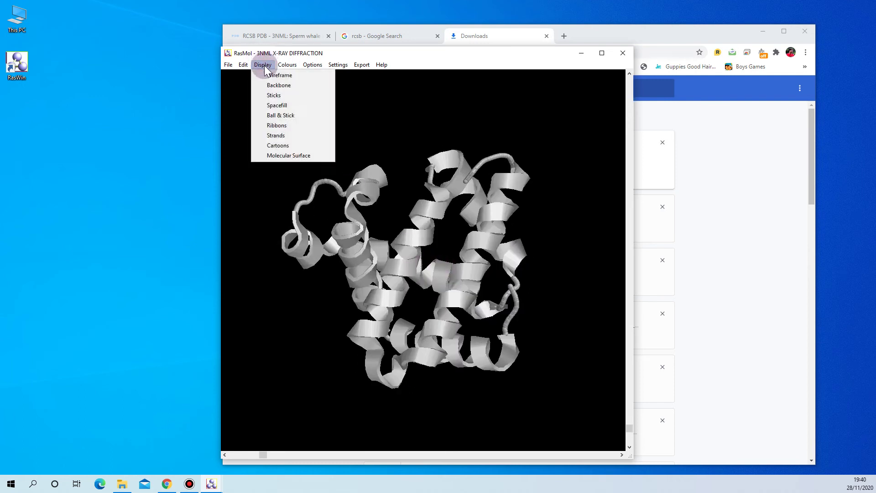
Step: Colour the cartoon by secondary structure, turning the helices magenta
{"action": "mouse_move", "coordinate": [288, 65]}
{"action": "left_click", "coordinate": [312, 136]}
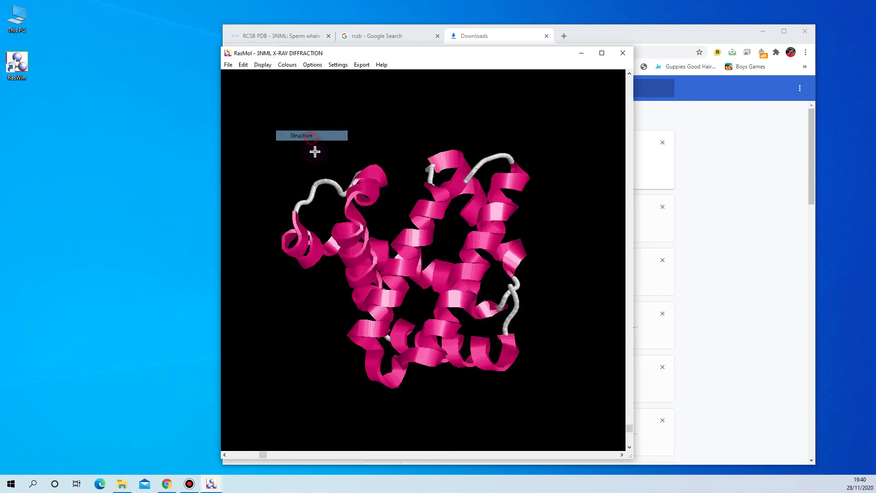
{"action": "left_click_drag", "start_coordinate": [477, 250], "coordinate": [268, 81]}
Step: Review the molecule information box from the File menu, then dismiss it
{"action": "left_click", "coordinate": [228, 65]}
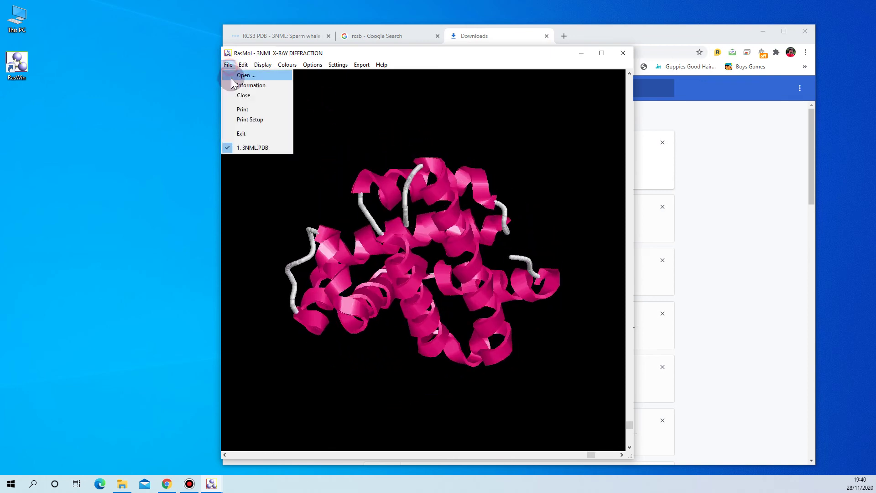
{"action": "left_click", "coordinate": [246, 84]}
{"action": "left_click_drag", "start_coordinate": [381, 100], "coordinate": [525, 106]}
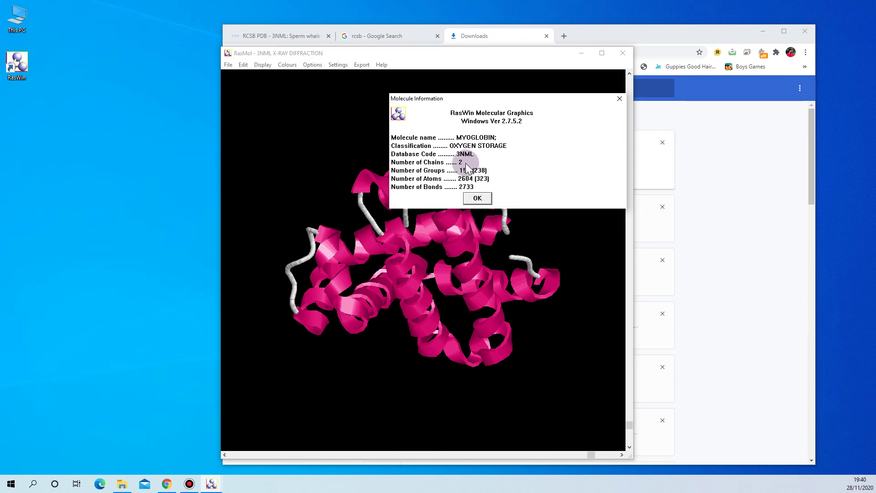
{"action": "left_click", "coordinate": [477, 198]}
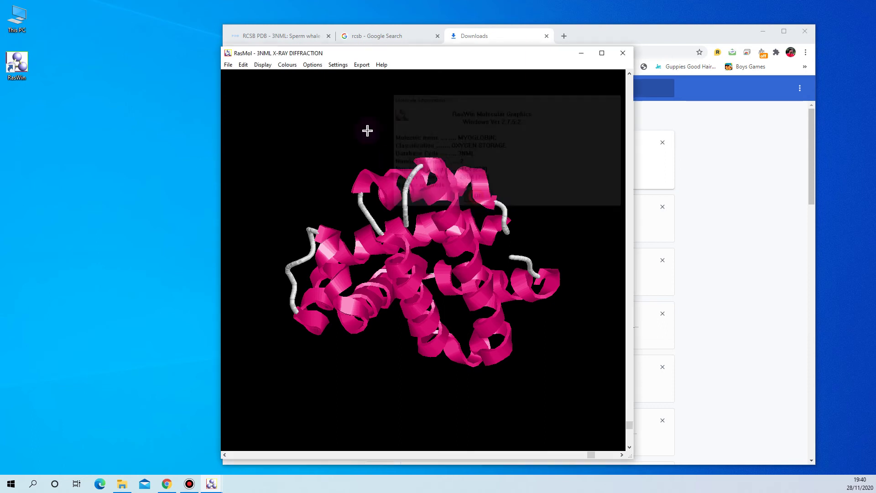
Step: Apply Colours > Group for a blue-to-red rainbow and rotate the cartoon
{"action": "left_click", "coordinate": [287, 65]}
{"action": "left_click", "coordinate": [298, 105]}
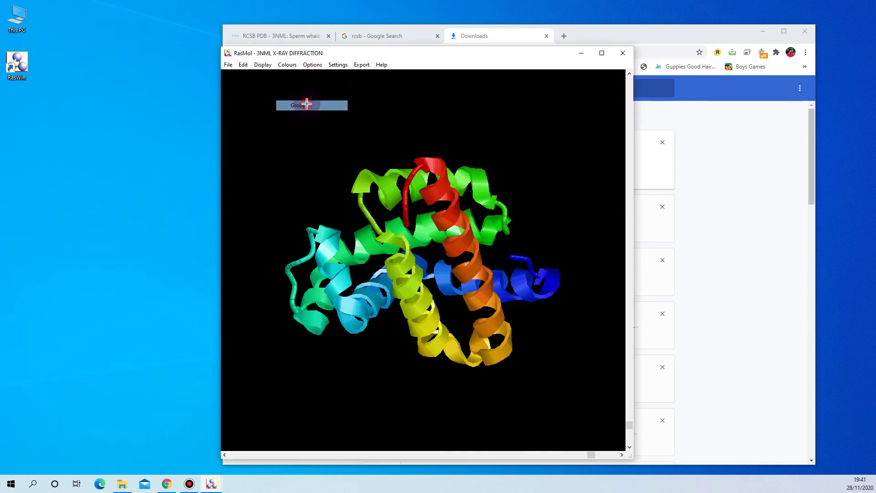
{"action": "left_click_drag", "start_coordinate": [420, 214], "coordinate": [393, 167]}
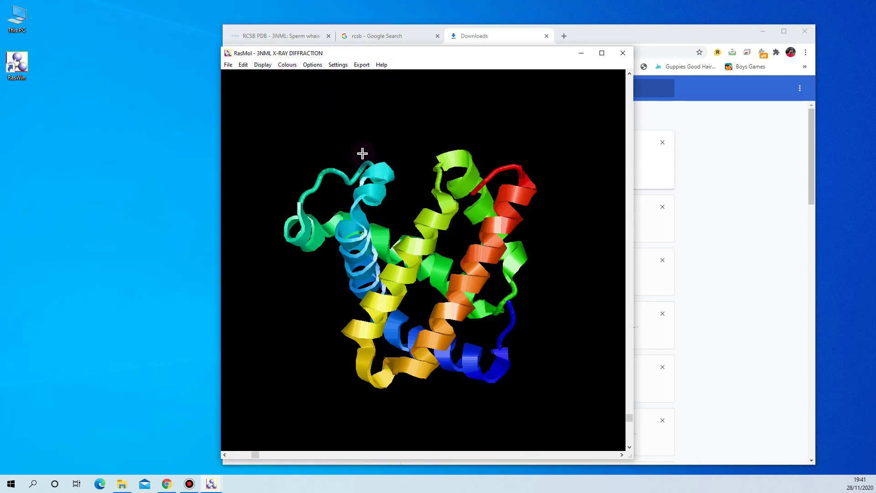
{"action": "left_click_drag", "start_coordinate": [400, 207], "coordinate": [433, 245]}
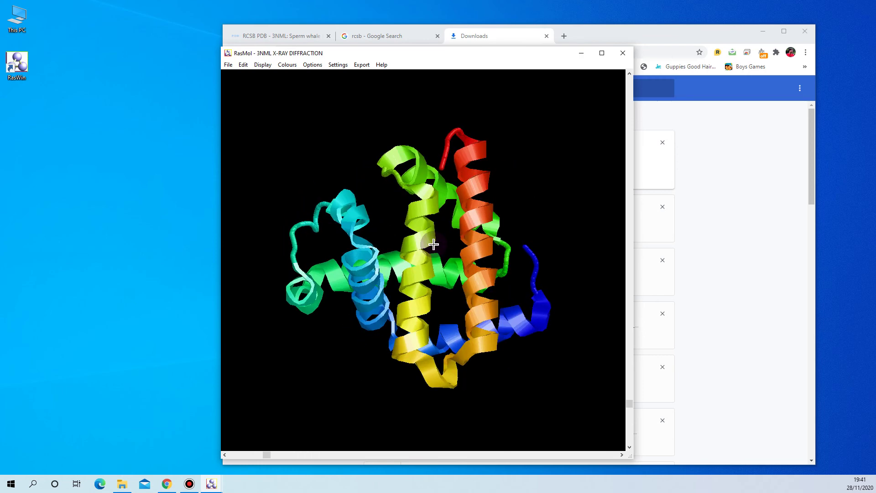